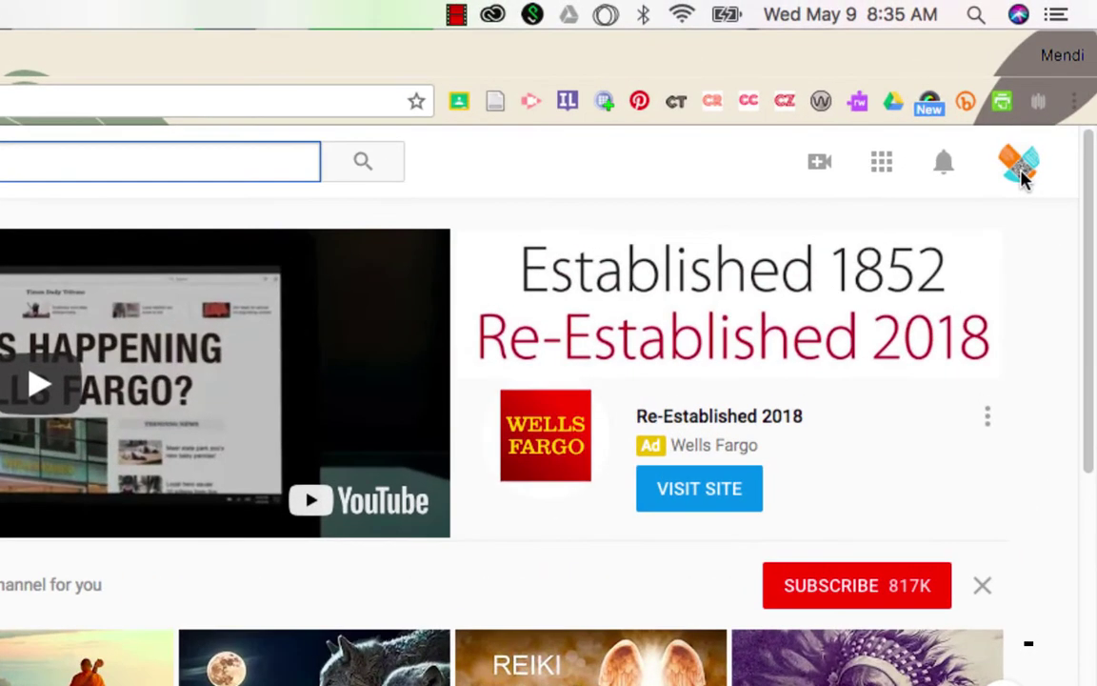
# Open Creator Studio's list of all 26 videos and the Edit menu for 'Accessing and Editing your AL'
pyautogui.click(1019, 167)
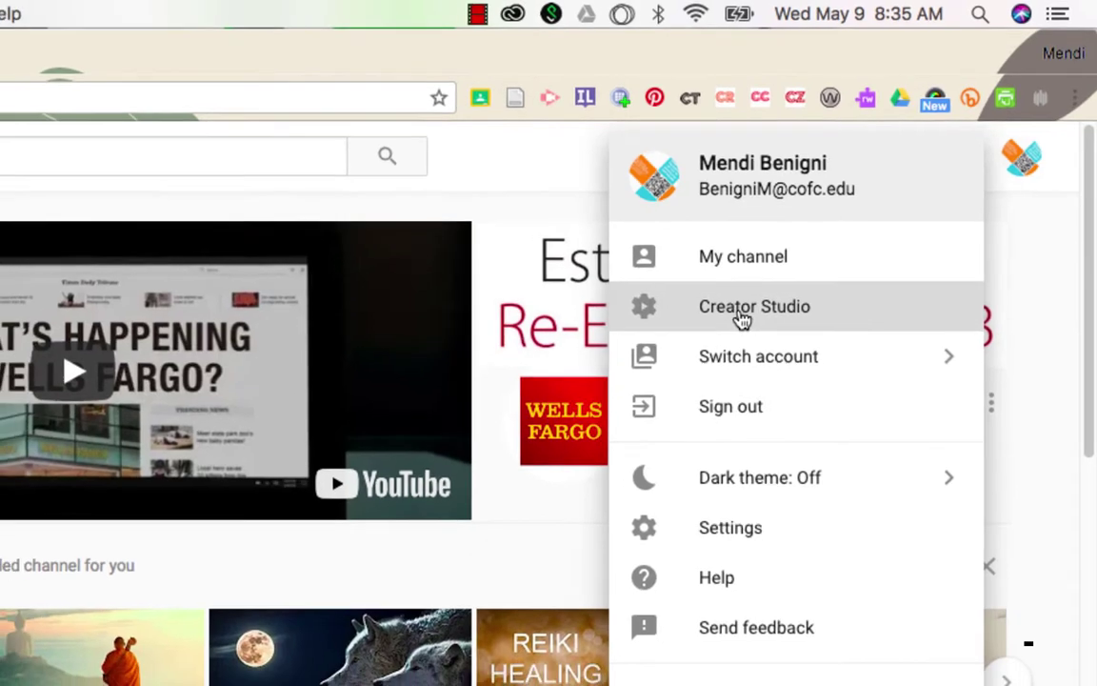
pyautogui.click(730, 329)
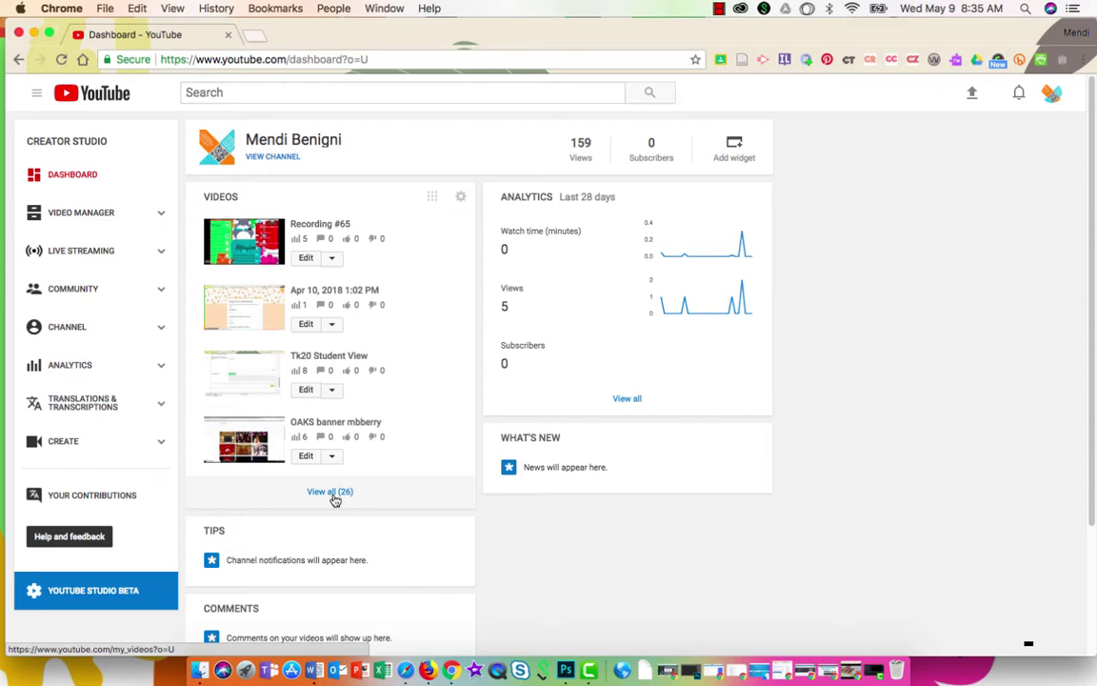
pyautogui.click(335, 500)
pyautogui.scroll(-10, 757, 539)
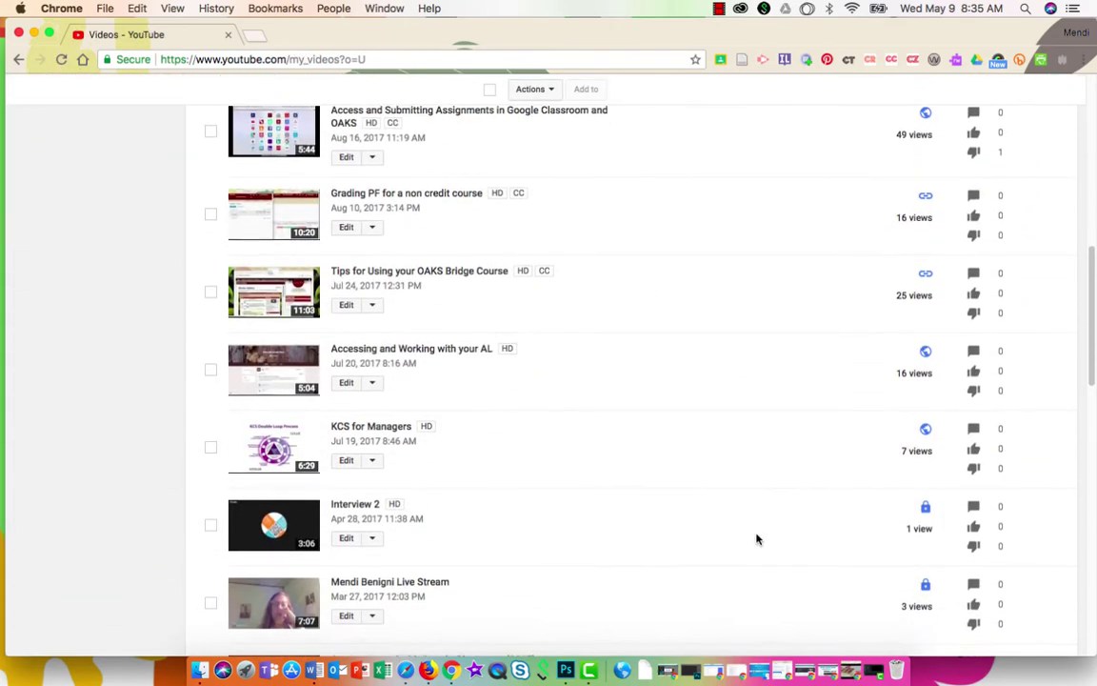
pyautogui.scroll(-5, 758, 539)
pyautogui.scroll(-3, 757, 539)
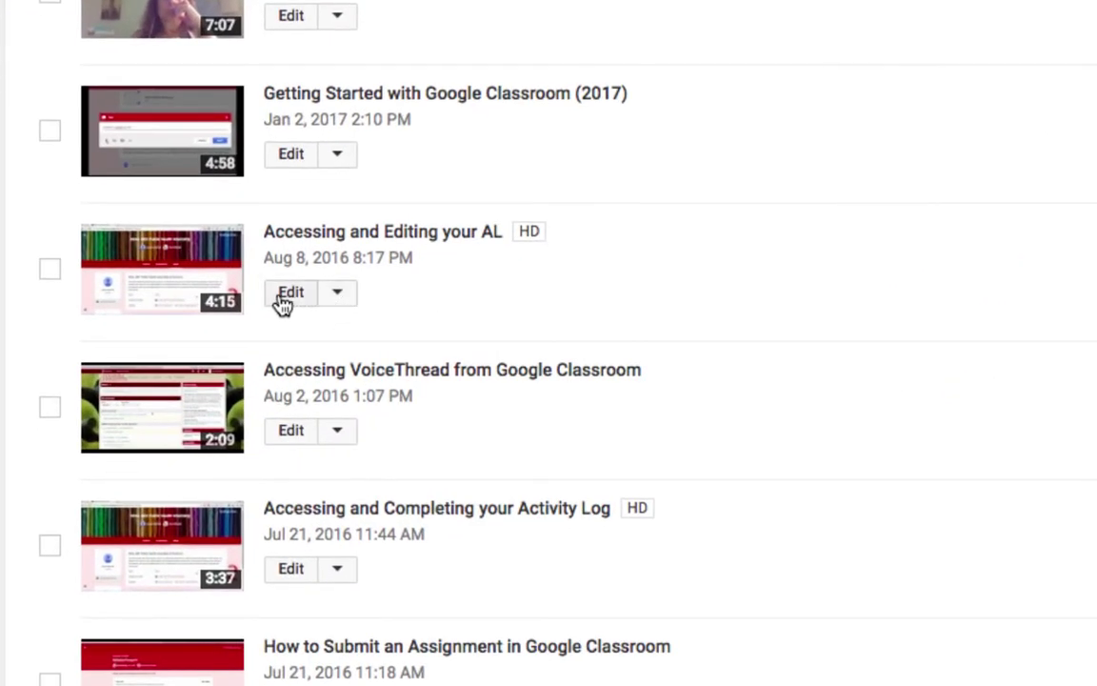
pyautogui.click(338, 293)
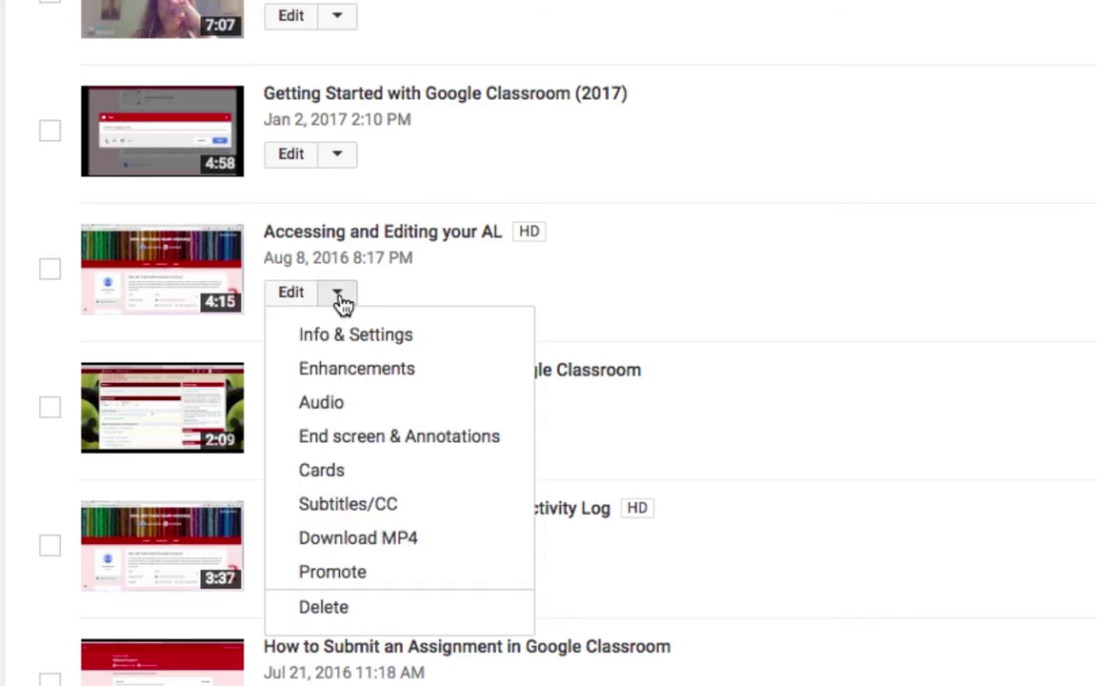
# Open the video's Subtitles/CC page and set English as its spoken language
pyautogui.click(420, 505)
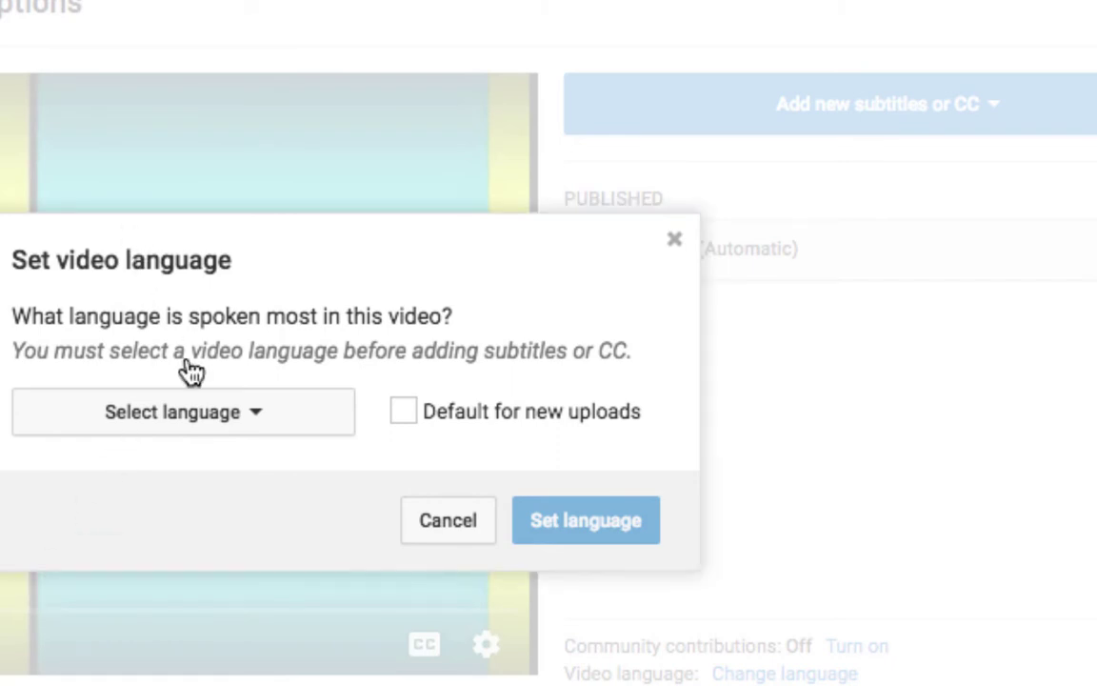
pyautogui.click(291, 429)
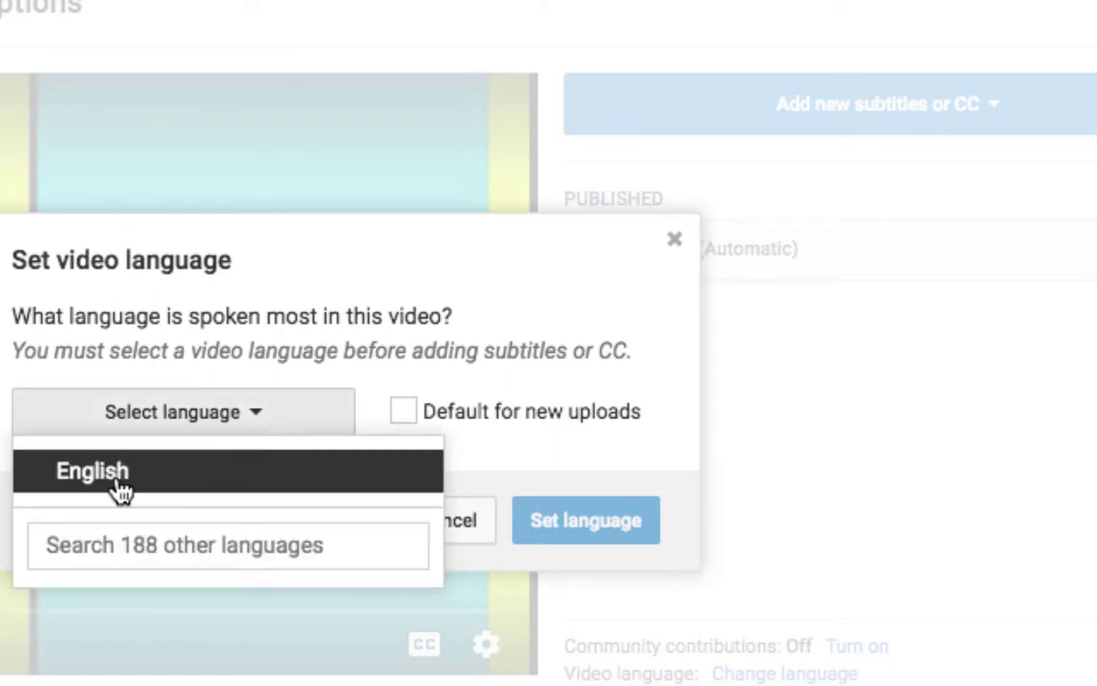
pyautogui.click(122, 488)
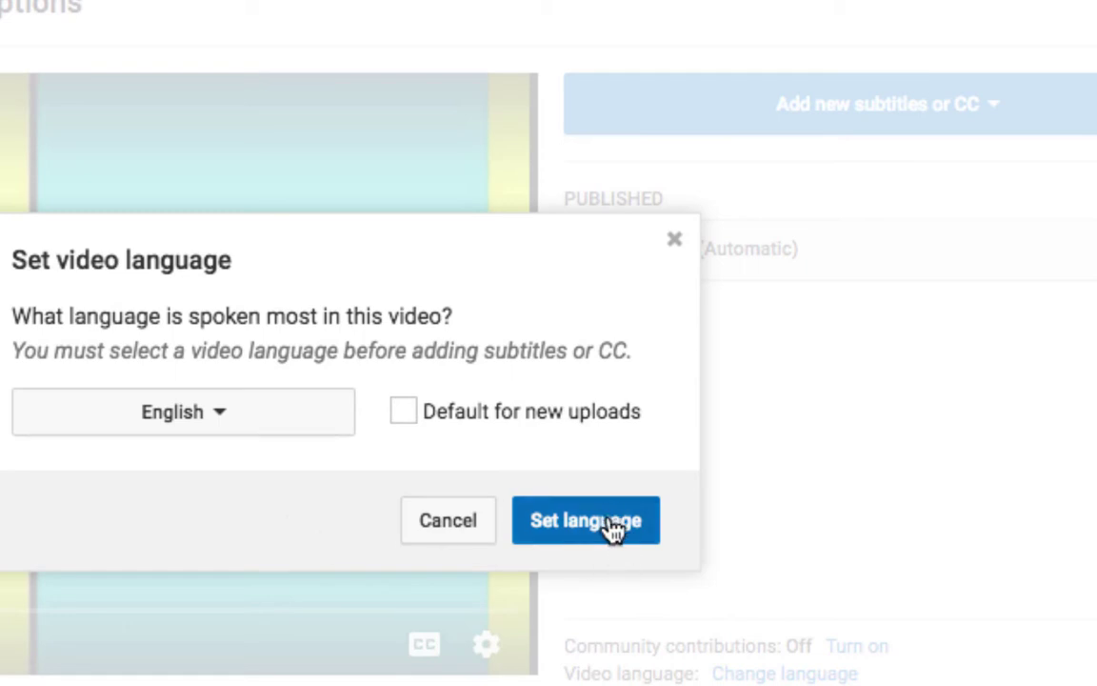
pyautogui.click(610, 524)
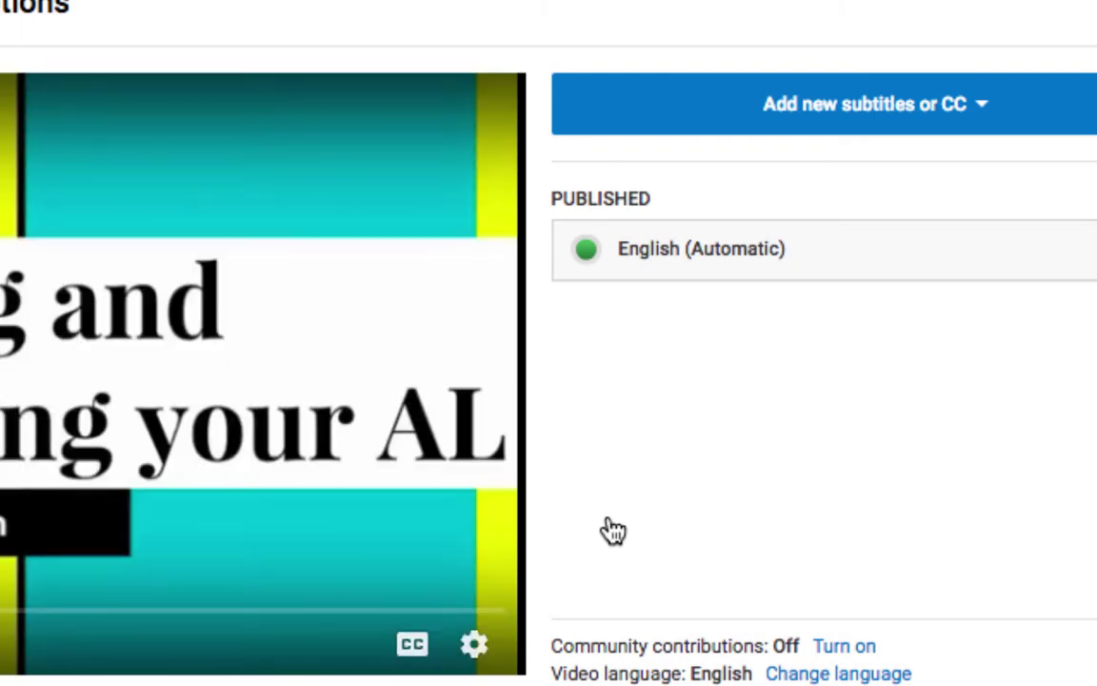
# Create a new English subtitle track pre-filled with the auto-generated caption lines
pyautogui.click(875, 128)
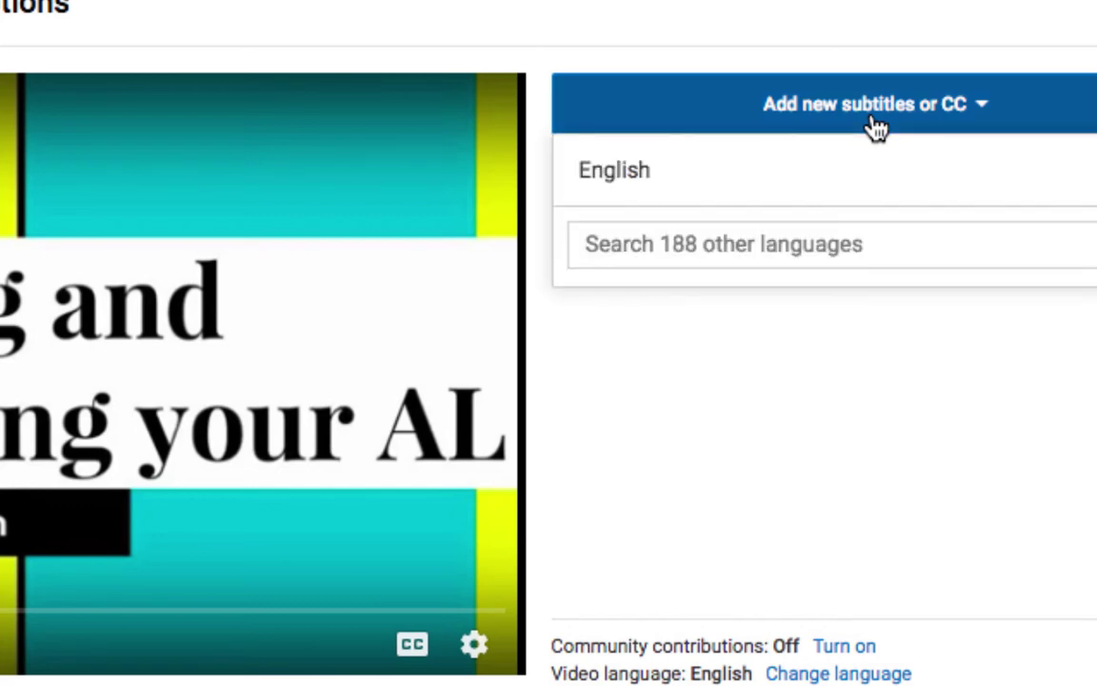
pyautogui.click(647, 187)
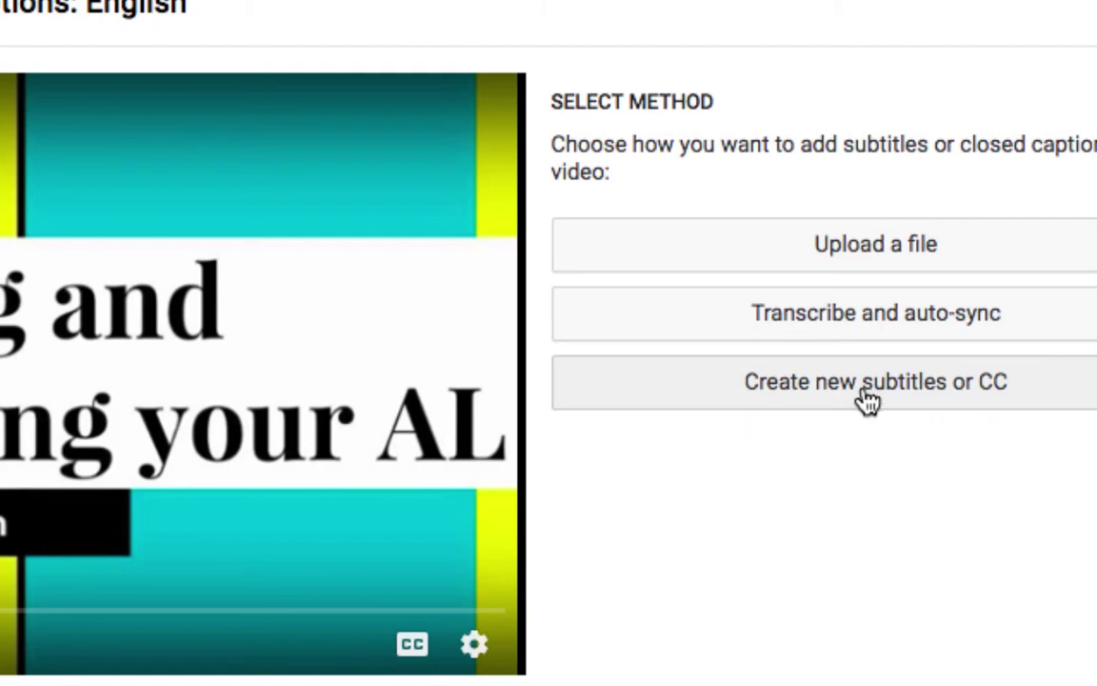
pyautogui.click(868, 400)
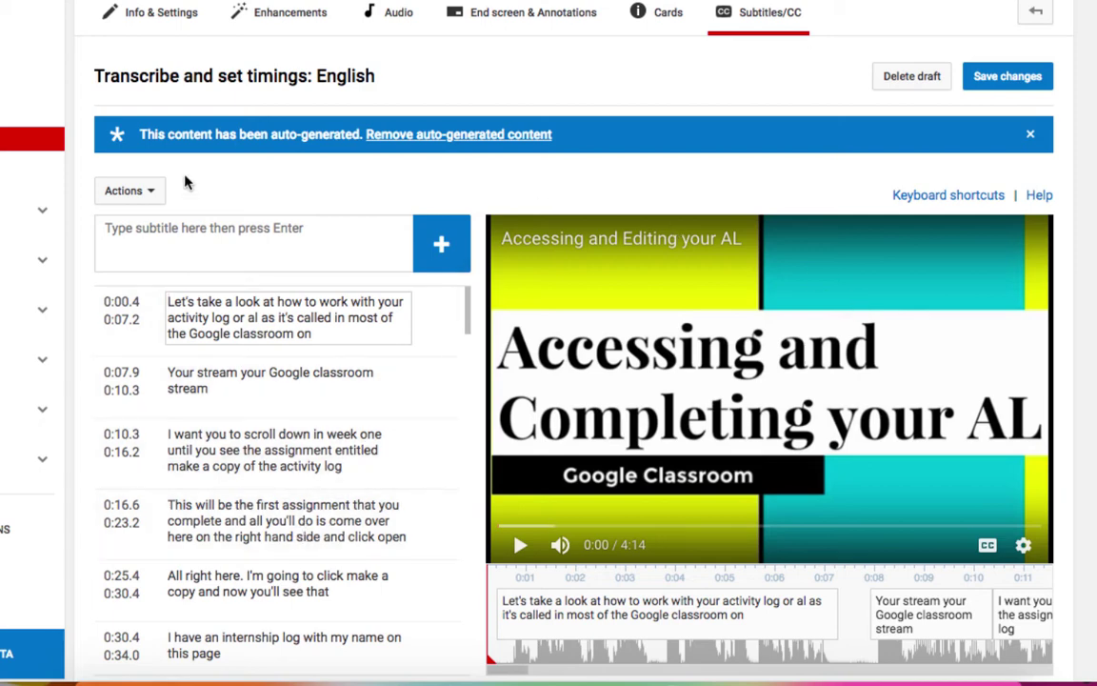
pyautogui.click(152, 194)
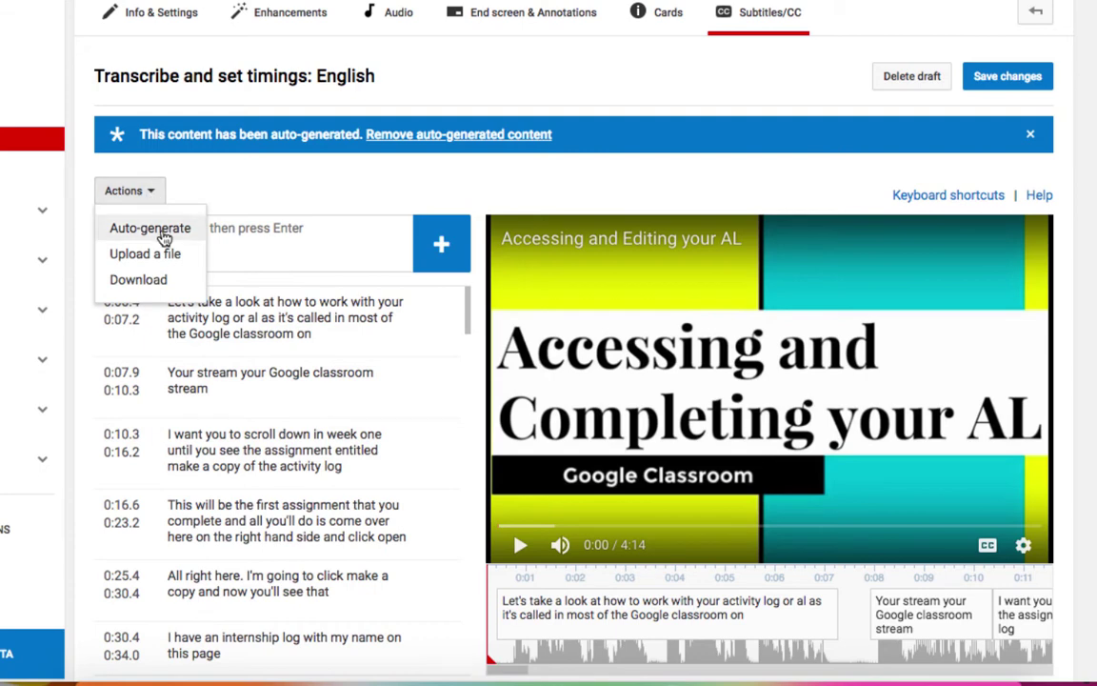
pyautogui.click(288, 198)
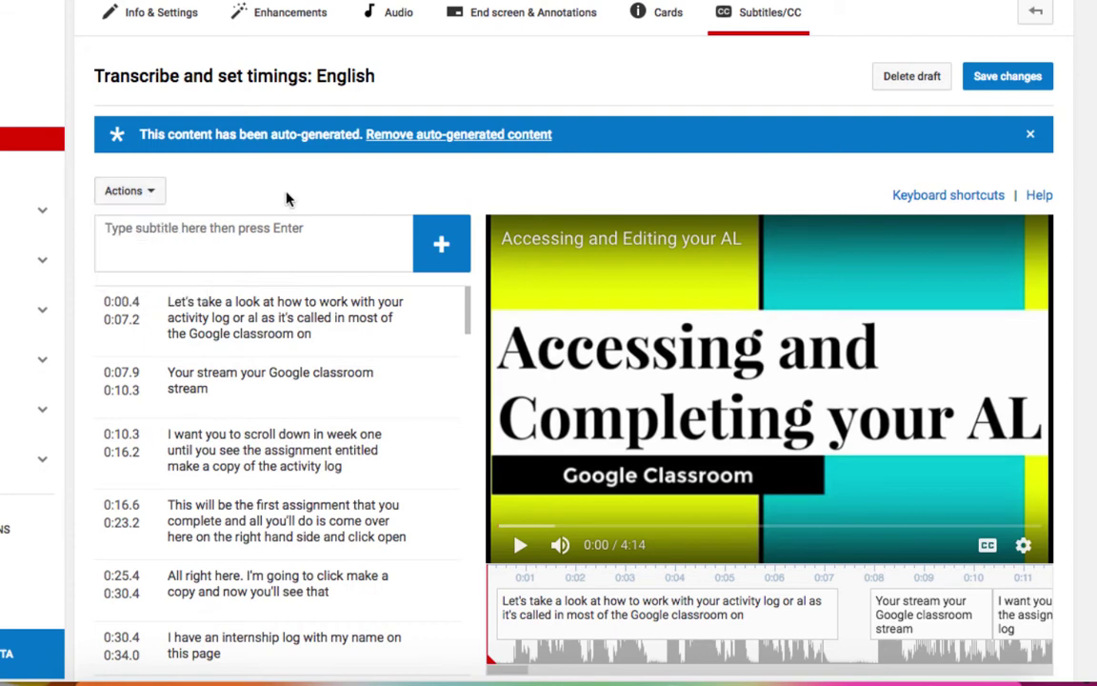
pyautogui.scroll(-2, 679, 417)
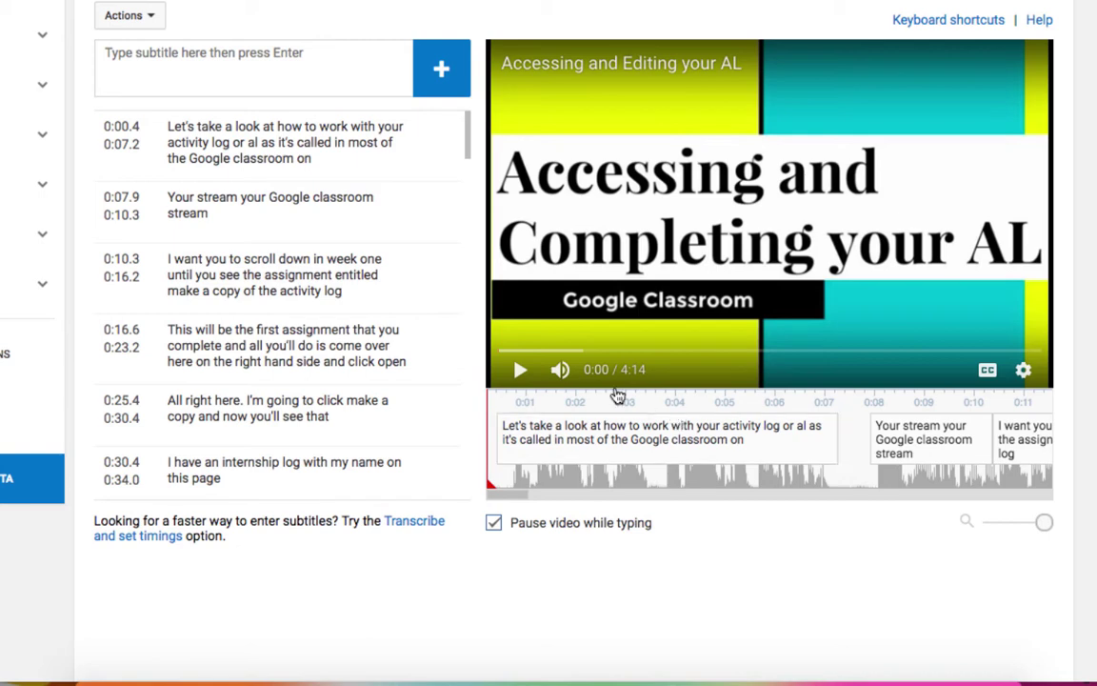
# Correct the second caption to read 'Your stream your Google Classroom stream', capitalizing Classroom
pyautogui.click(521, 372)
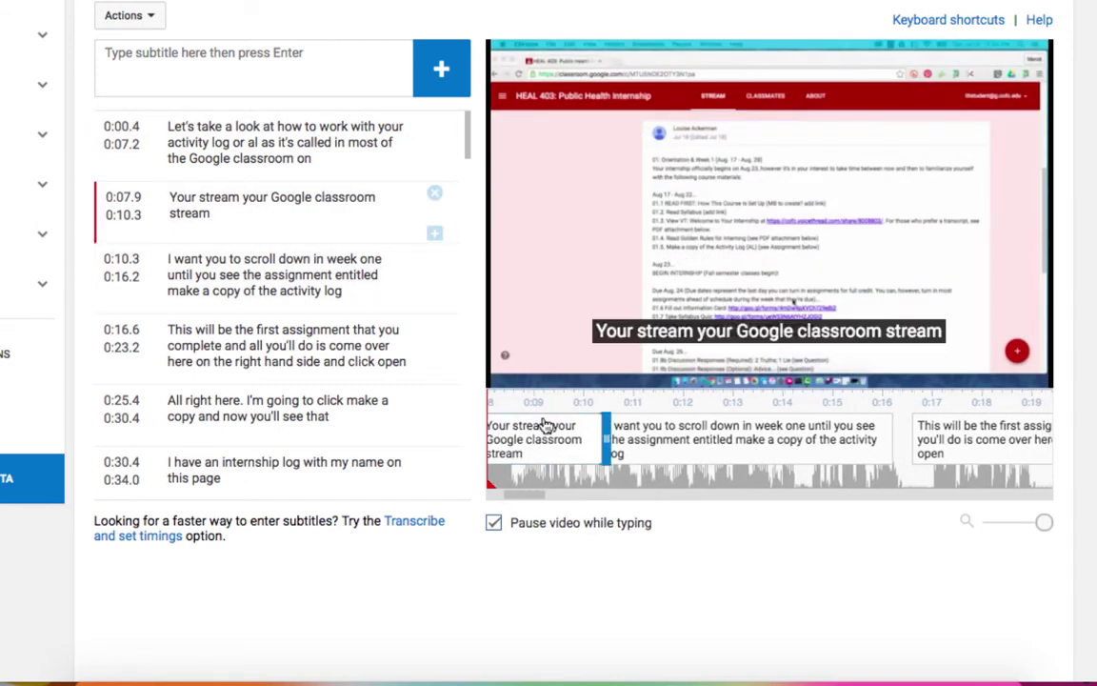
pyautogui.click(520, 379)
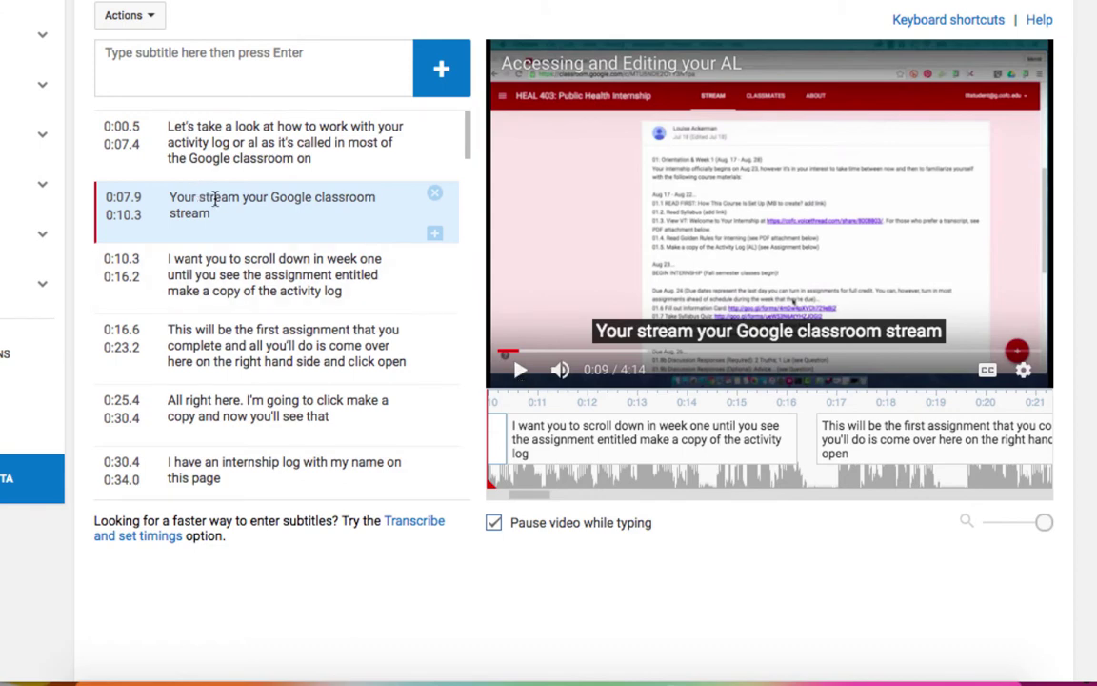
pyautogui.click(319, 197)
pyautogui.press('BackSpace')
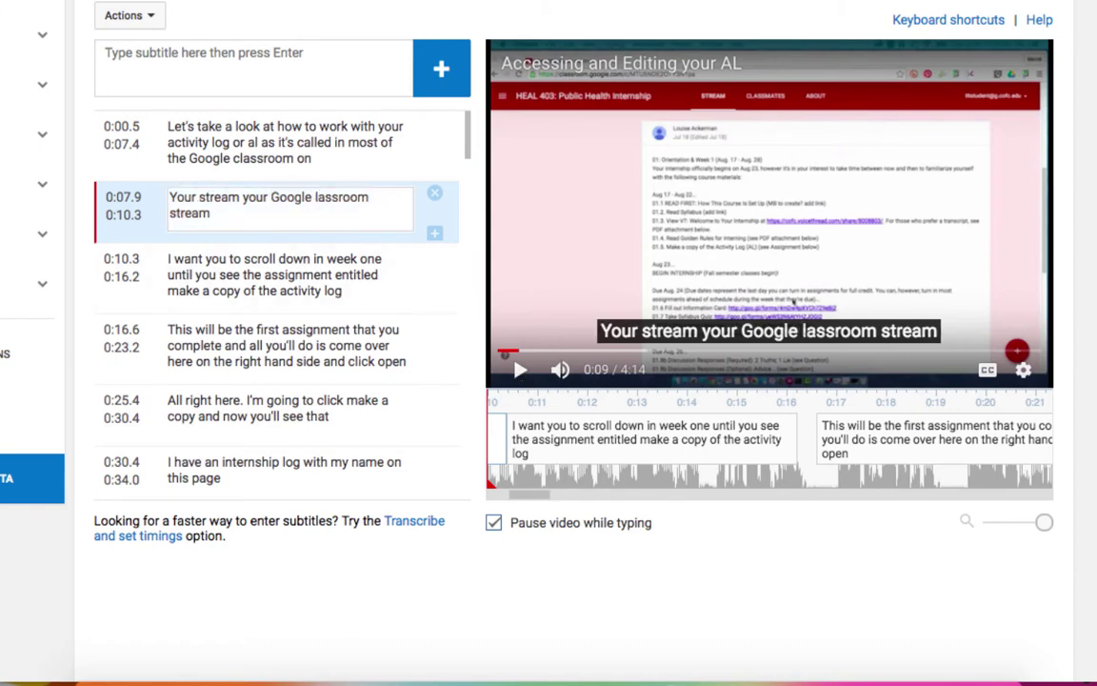
pyautogui.write('C')
pyautogui.click(266, 219)
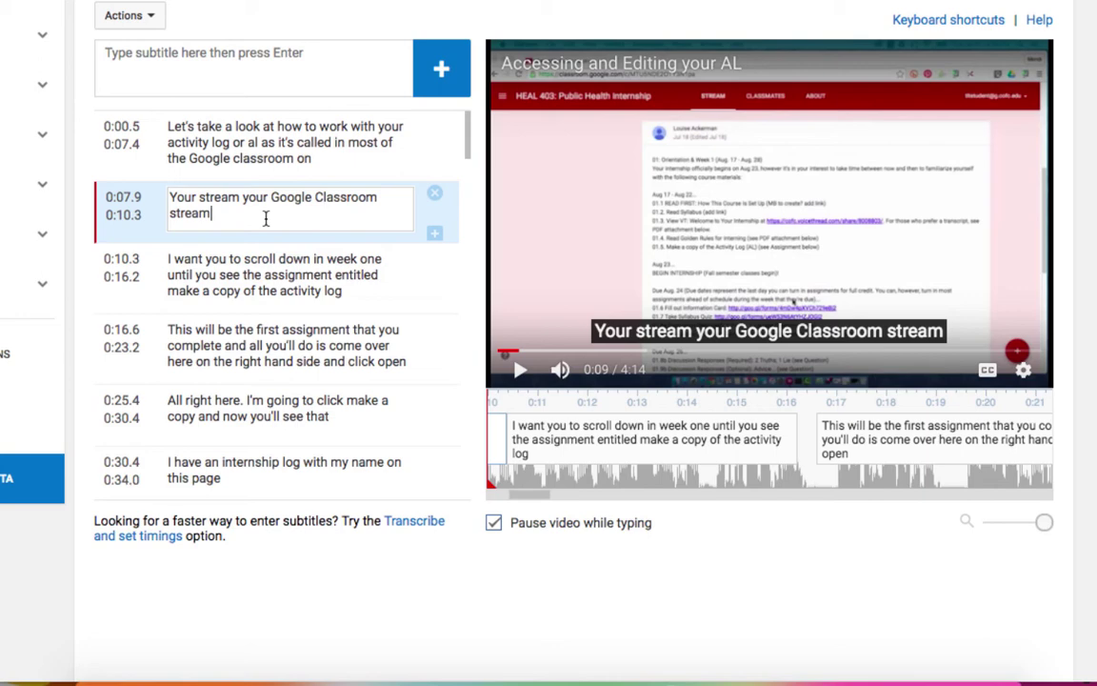
pyautogui.write('kkfjl')
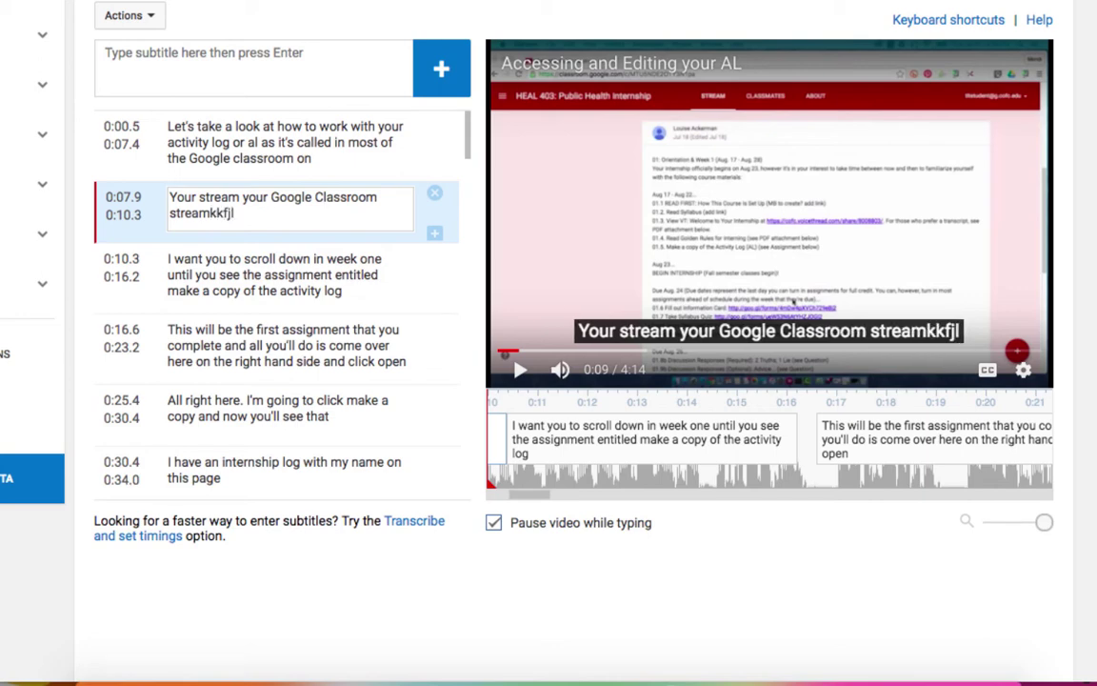
pyautogui.press('BackSpace')
pyautogui.press('BackSpace')
pyautogui.press('BackSpace')
pyautogui.press('BackSpace')
pyautogui.press('BackSpace')
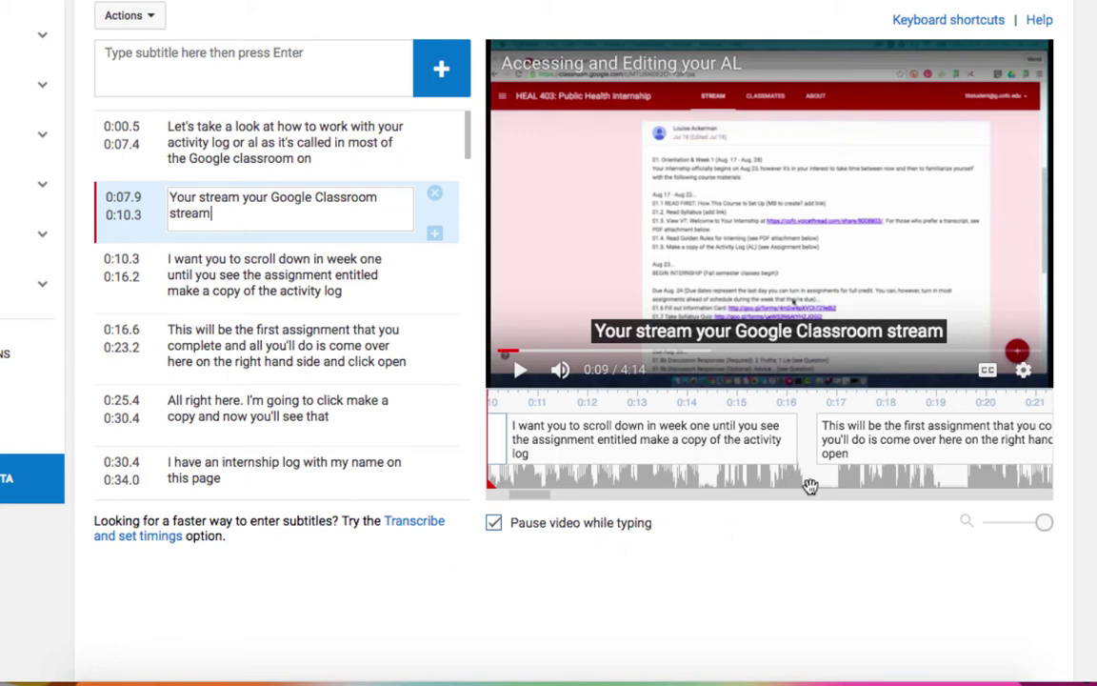
pyautogui.scroll(2, 991, 125)
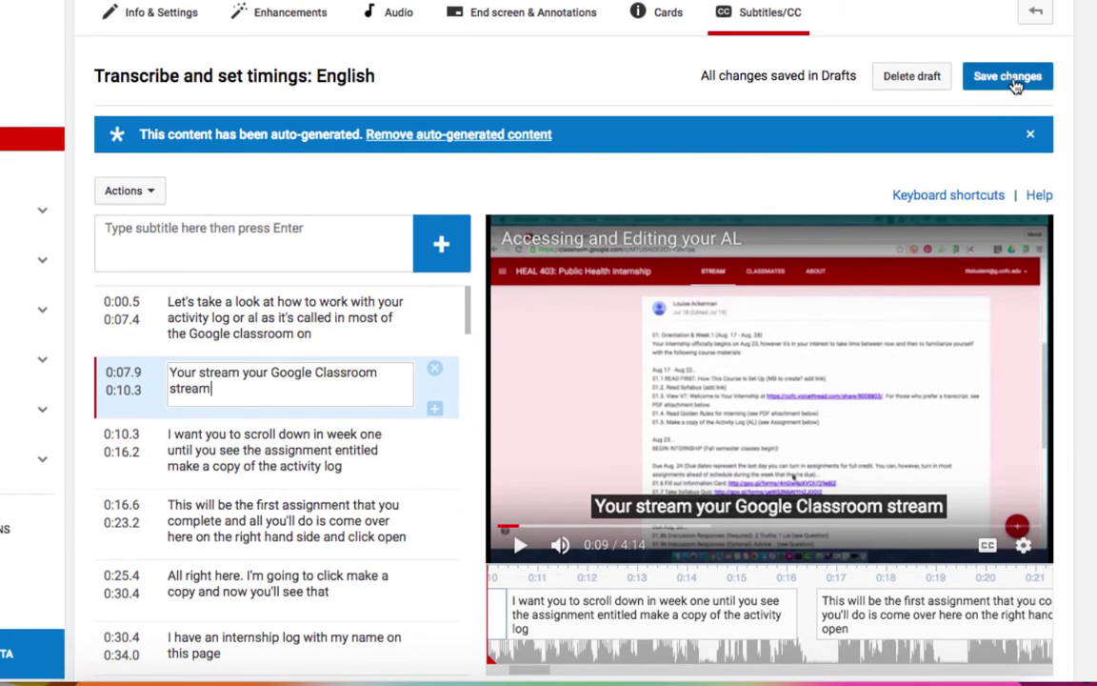
# Publish the edited English subtitles and check them in the preview from the start with CC on
pyautogui.click(1010, 78)
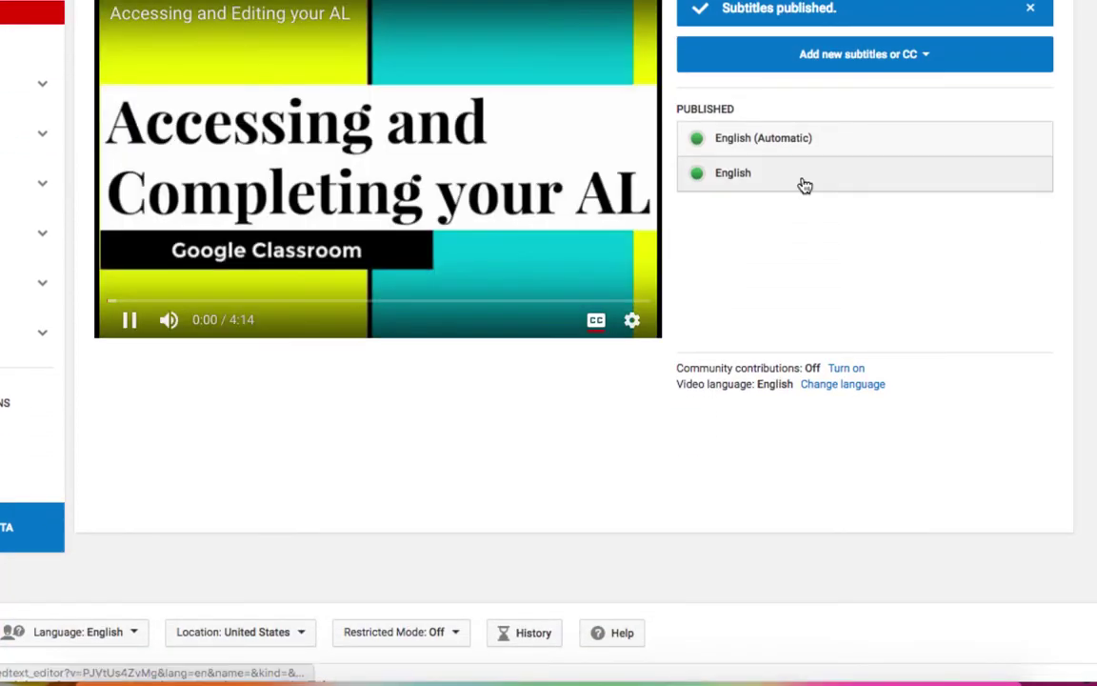
pyautogui.click(129, 322)
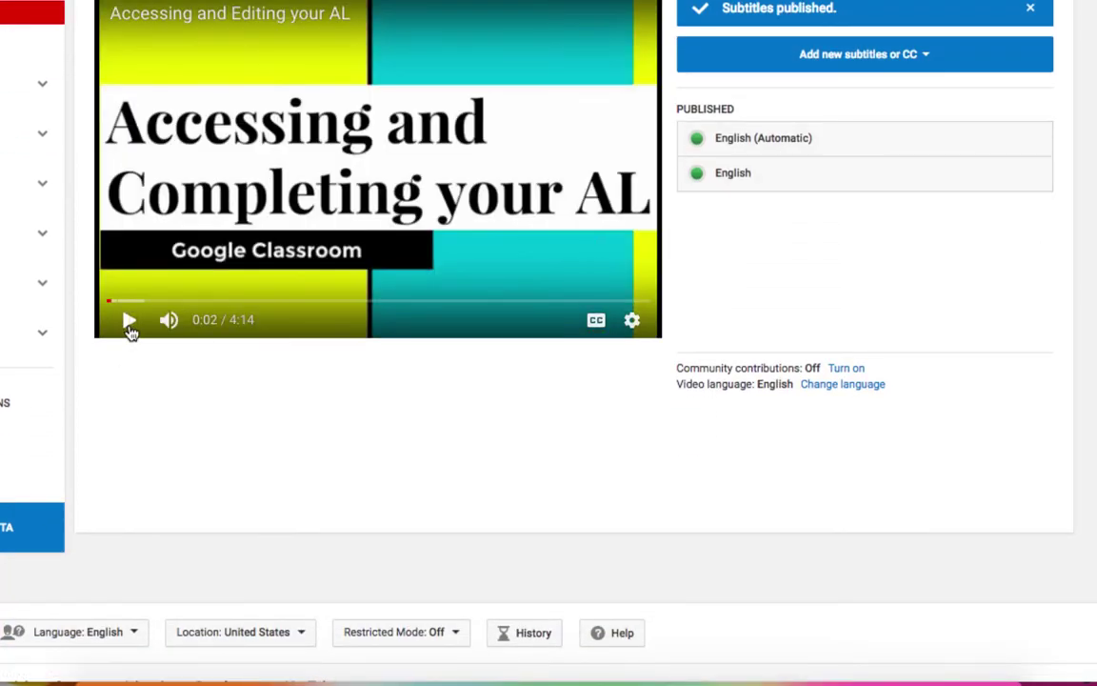
pyautogui.click(130, 322)
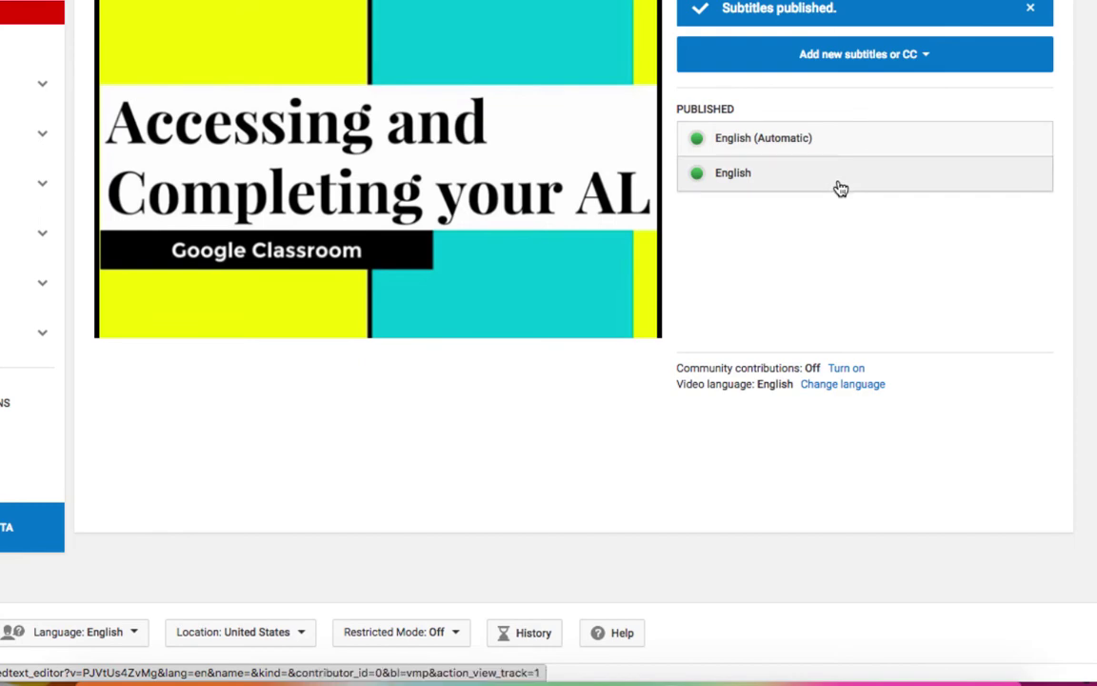
pyautogui.click(596, 322)
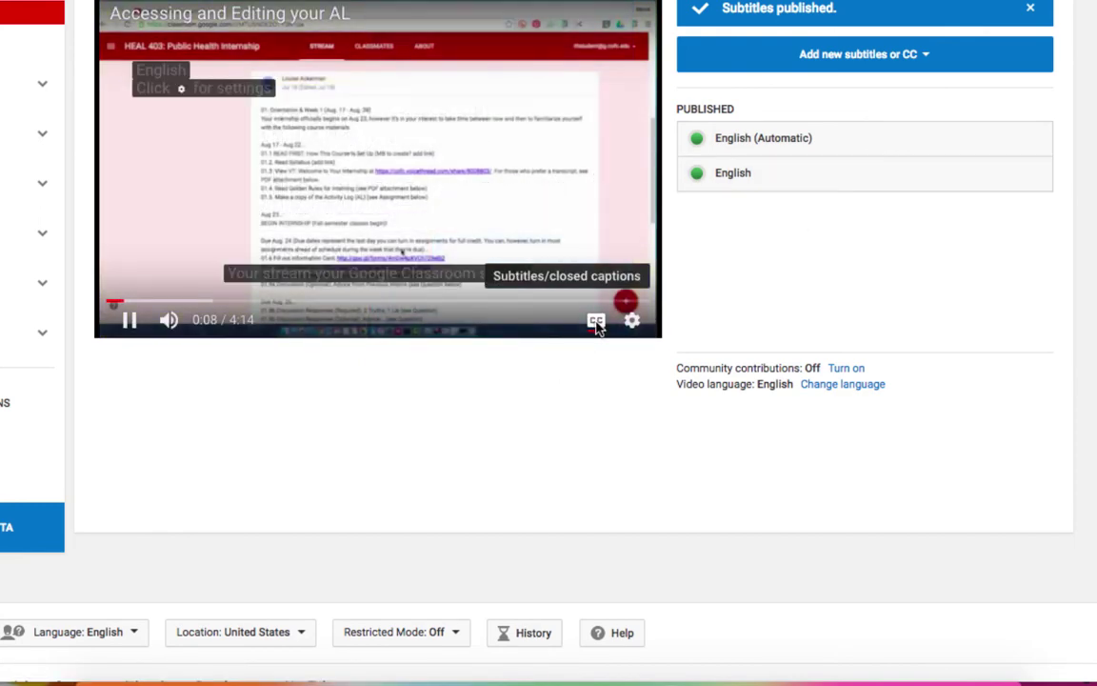
pyautogui.moveTo(128, 301); pyautogui.dragTo(99, 303)
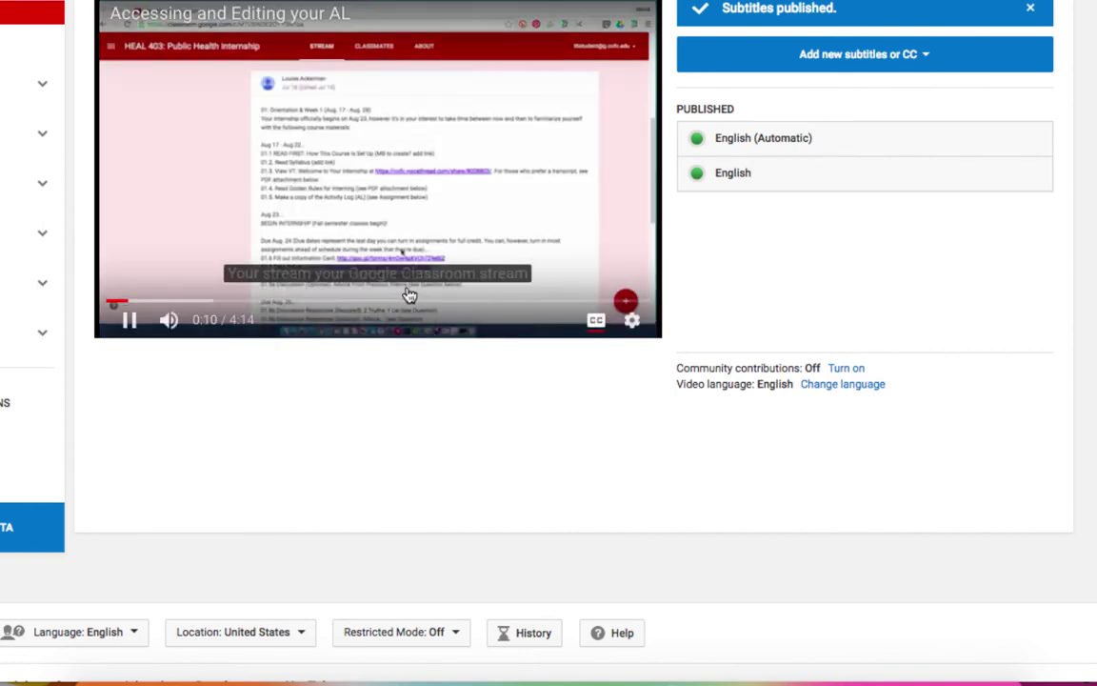
pyautogui.click(131, 322)
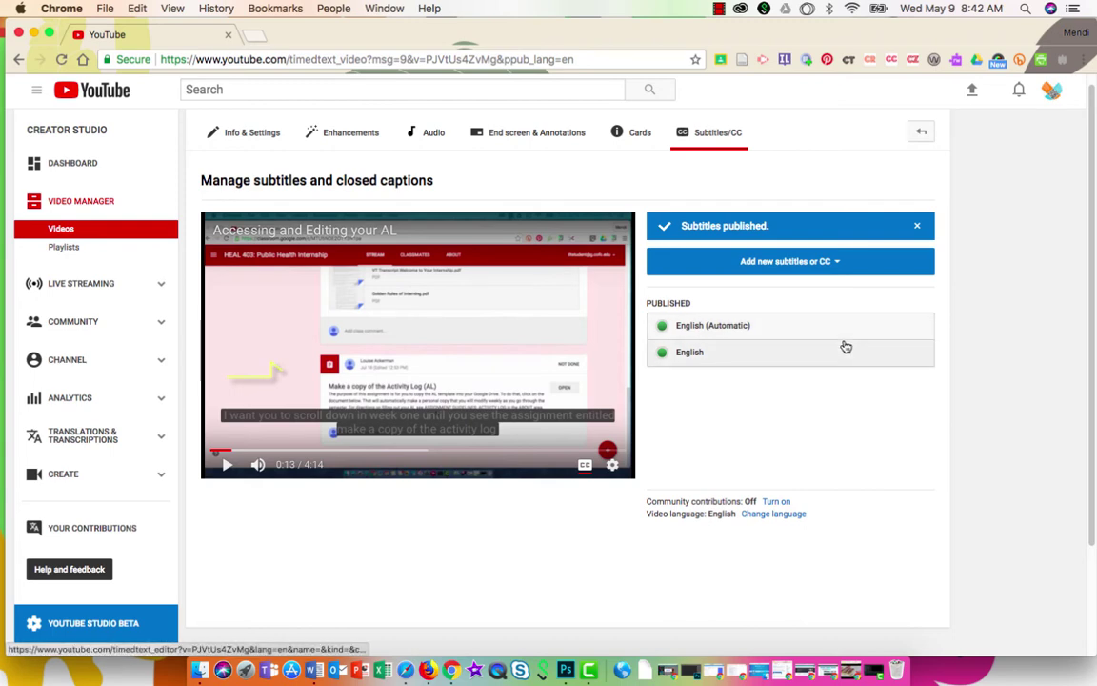
# Download the published English subtitle track as the .srt file captions (1).srt
pyautogui.click(717, 357)
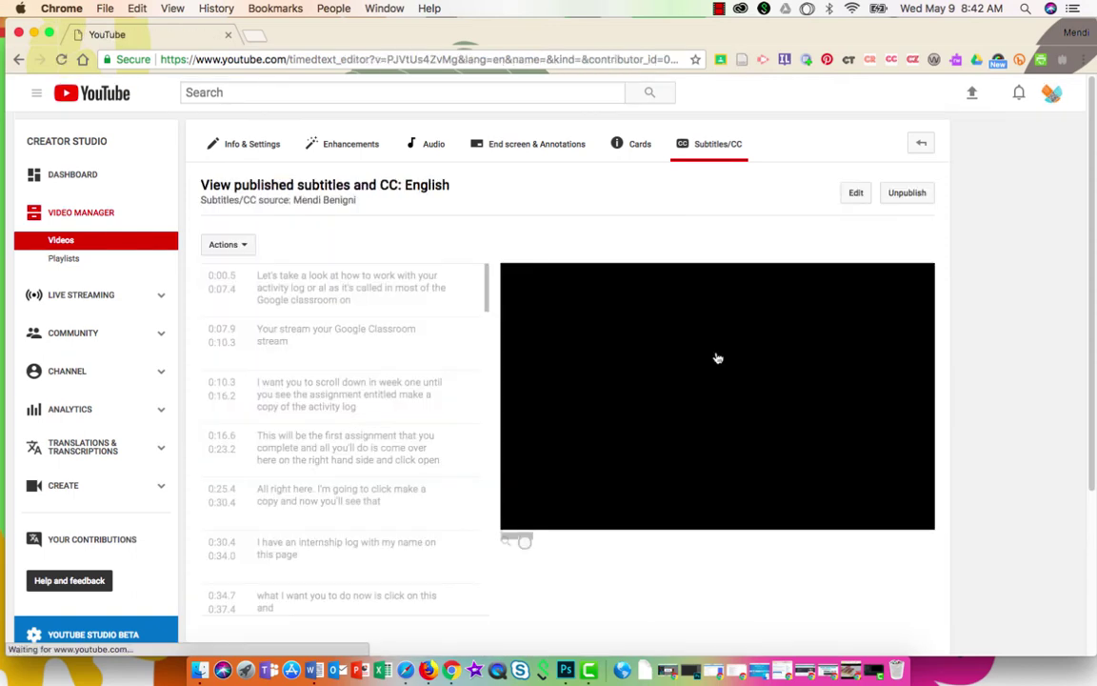
pyautogui.click(245, 248)
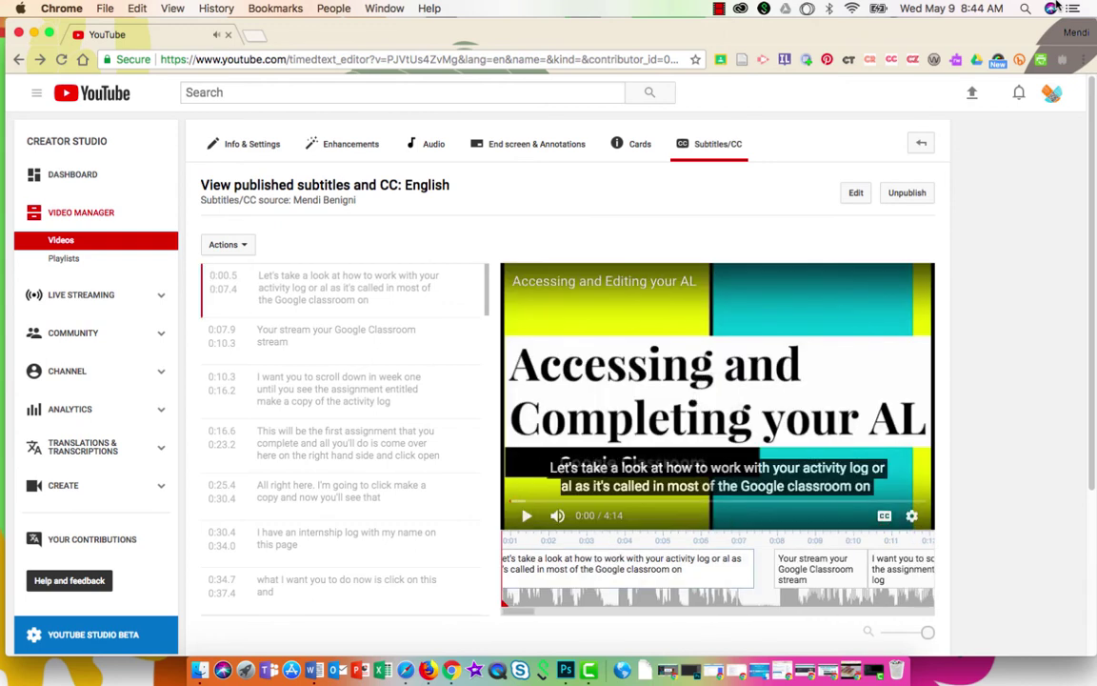
pyautogui.click(244, 246)
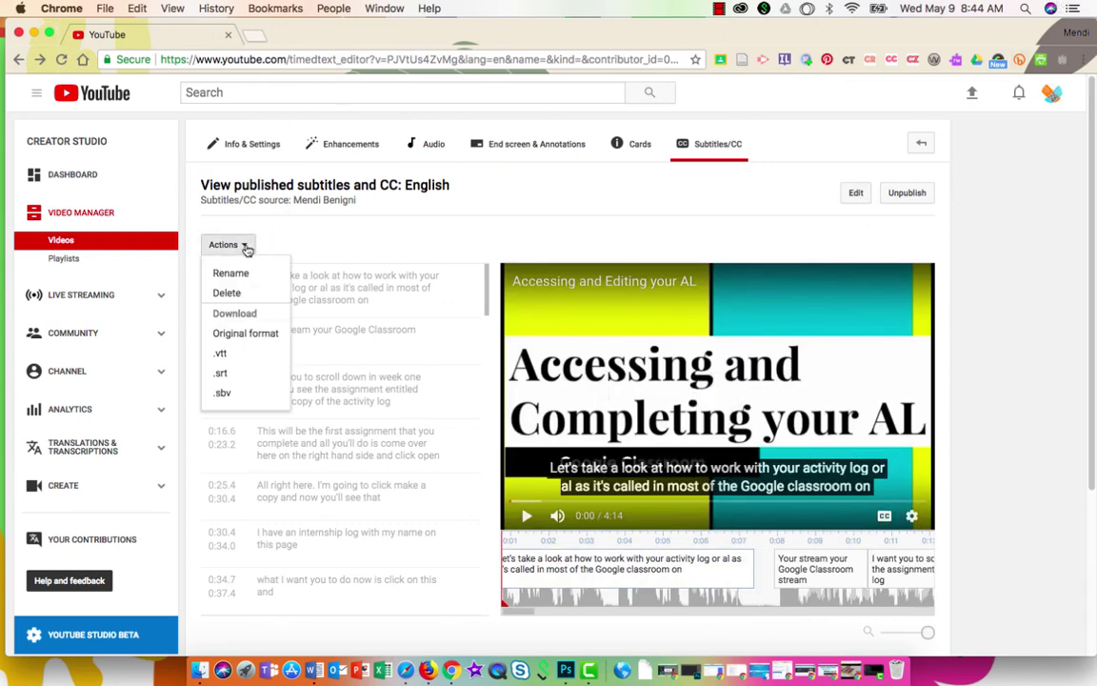
pyautogui.click(221, 379)
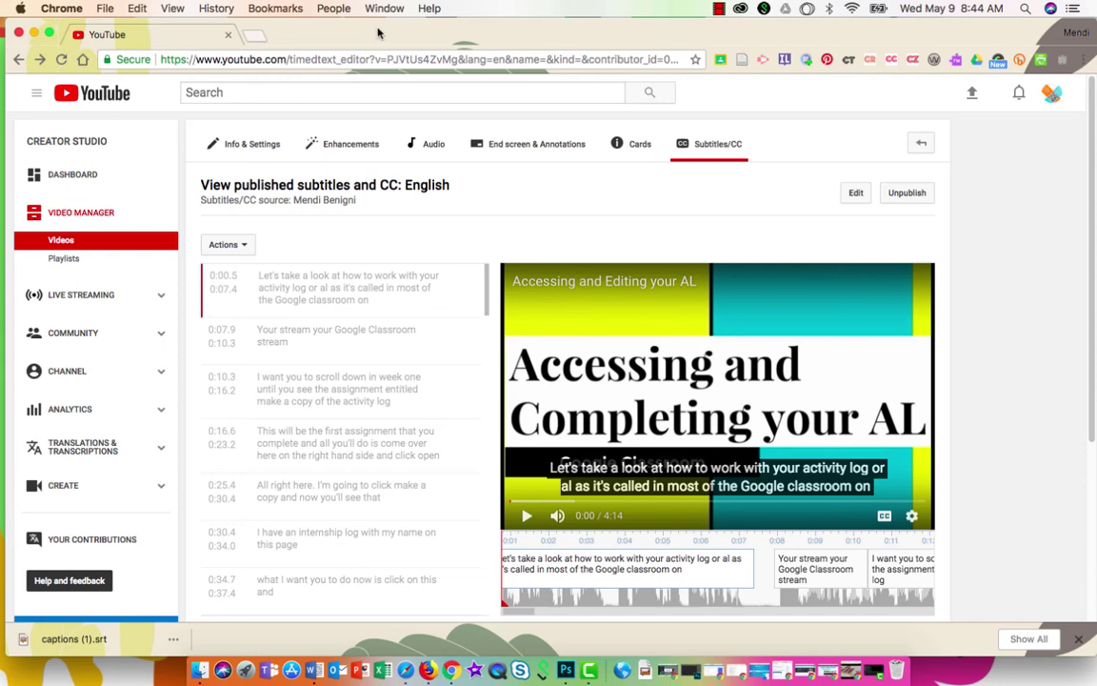
# Open the downloaded captions (1).srt file in Chrome
pyautogui.click(105, 9)
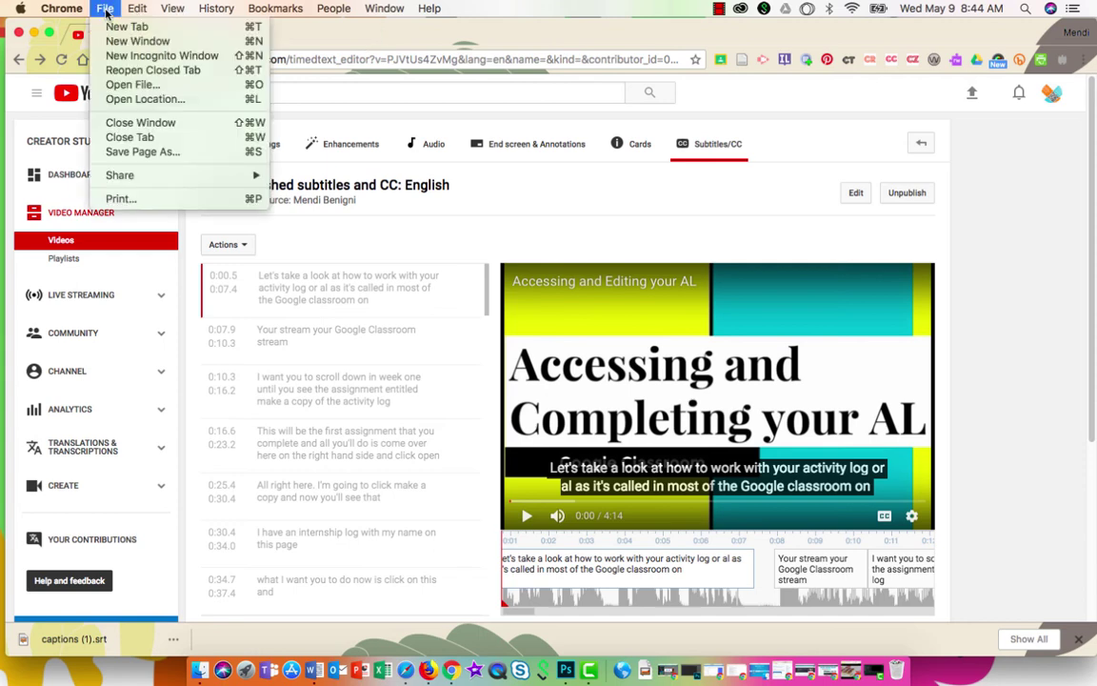
pyautogui.click(124, 88)
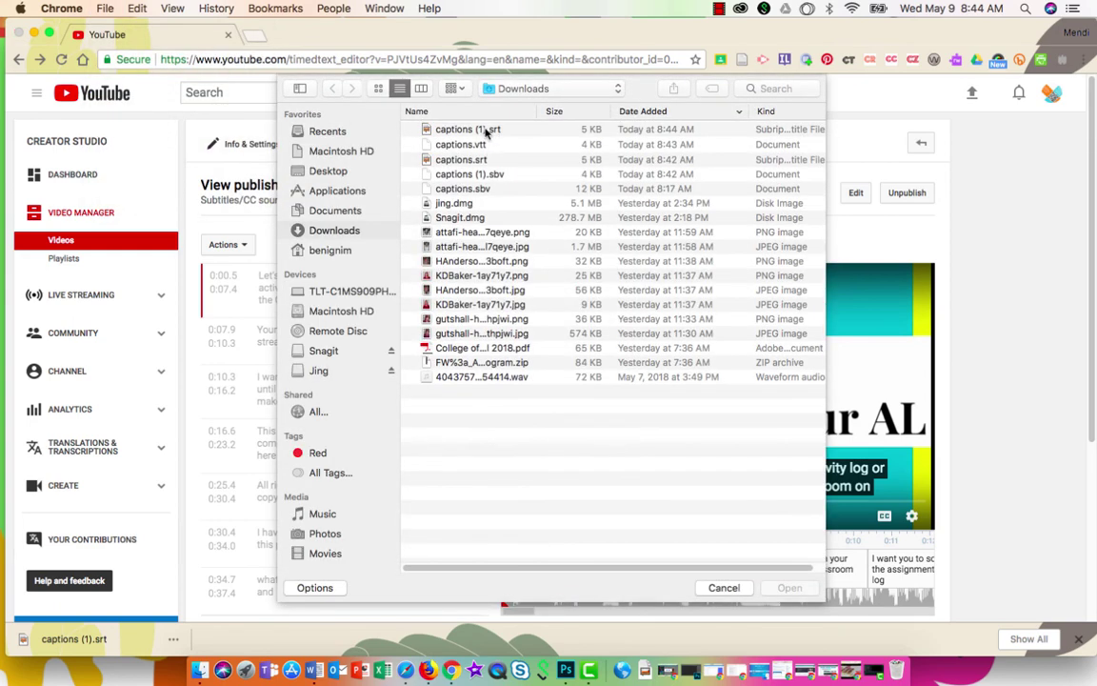
pyautogui.click(440, 128)
pyautogui.click(788, 588)
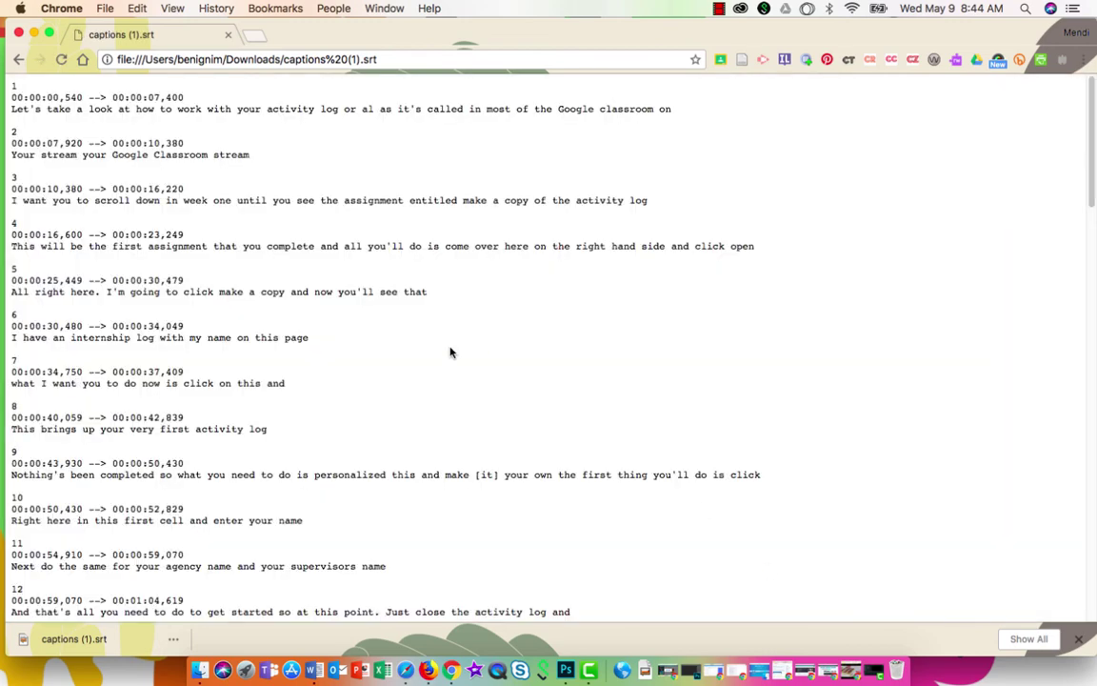
pyautogui.scroll(-10, 451, 353)
pyautogui.scroll(1, 450, 353)
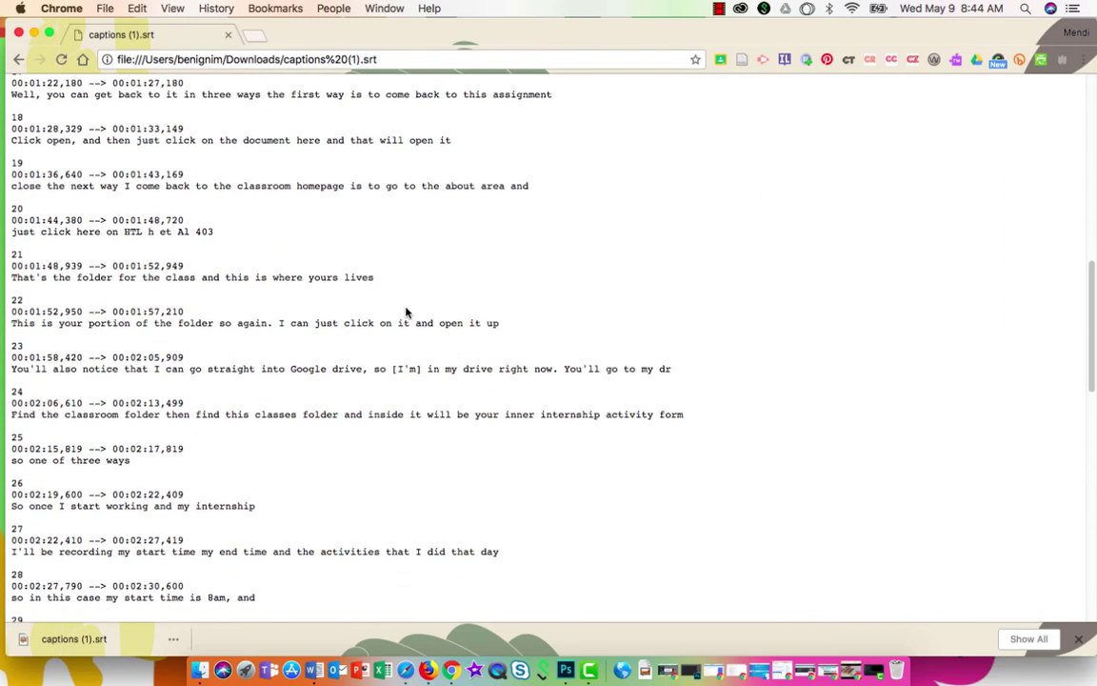
# Copy the entire caption text to the clipboard, then clear the selection
pyautogui.press('super+a')
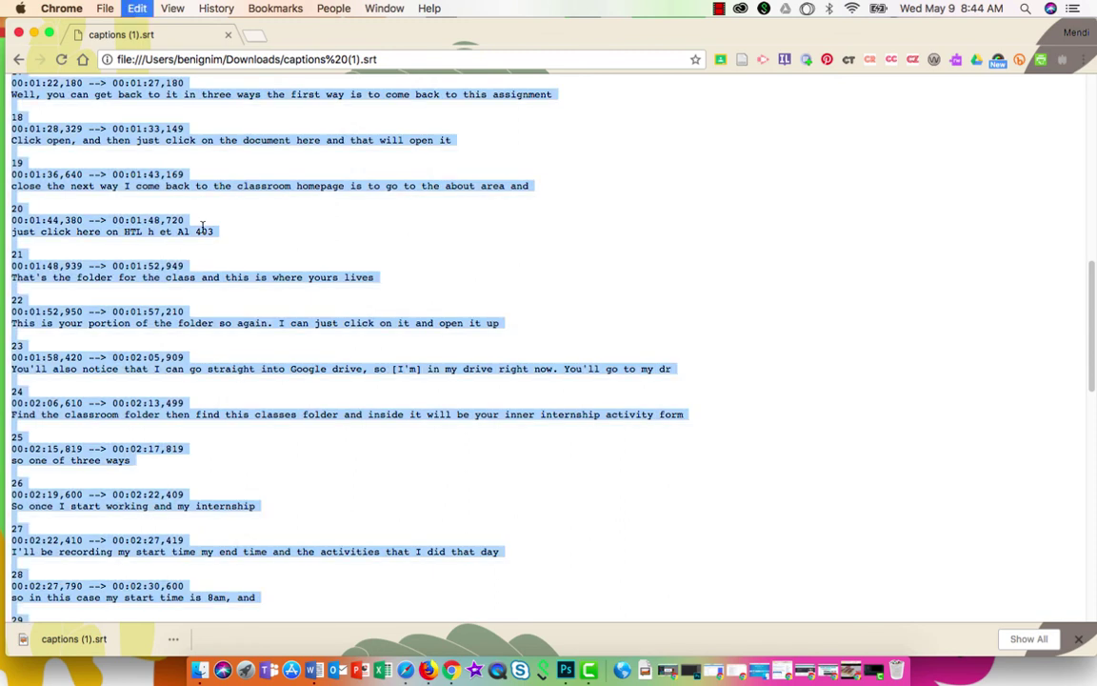
pyautogui.rightClick(201, 226)
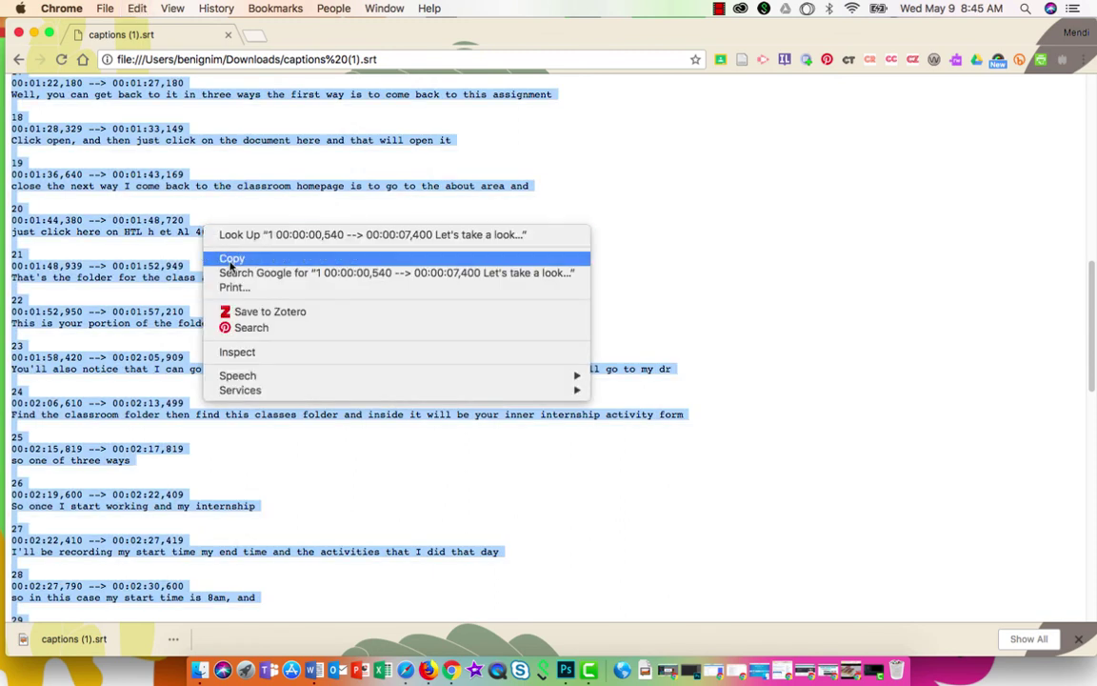
pyautogui.click(230, 253)
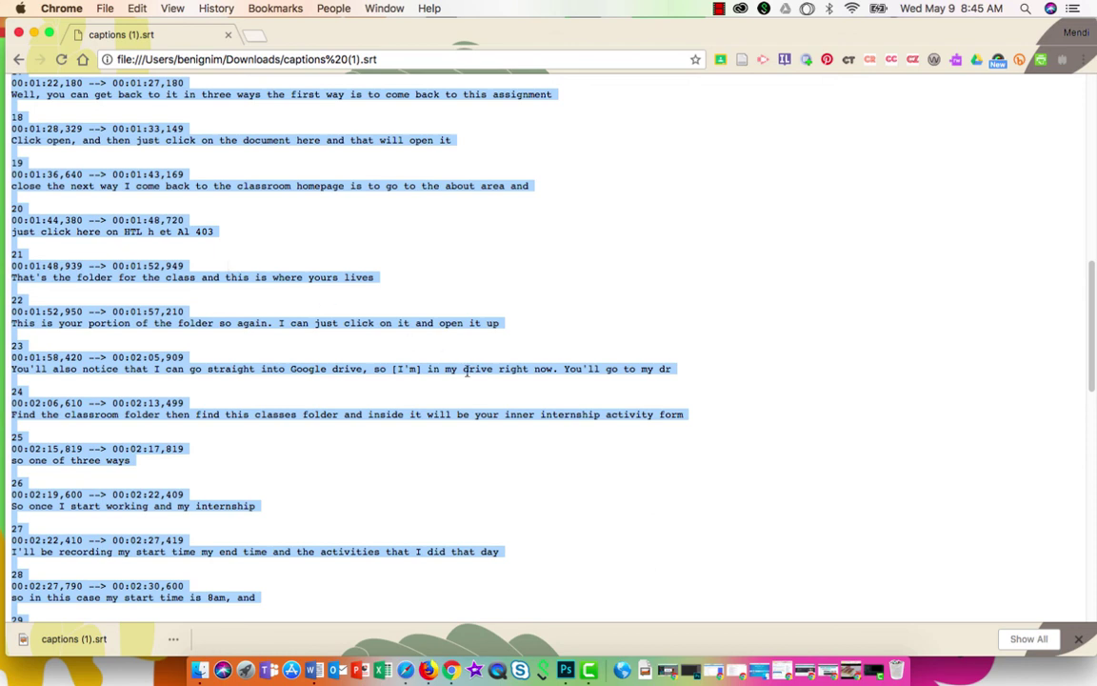
pyautogui.scroll(1, 665, 337)
pyautogui.scroll(2, 664, 337)
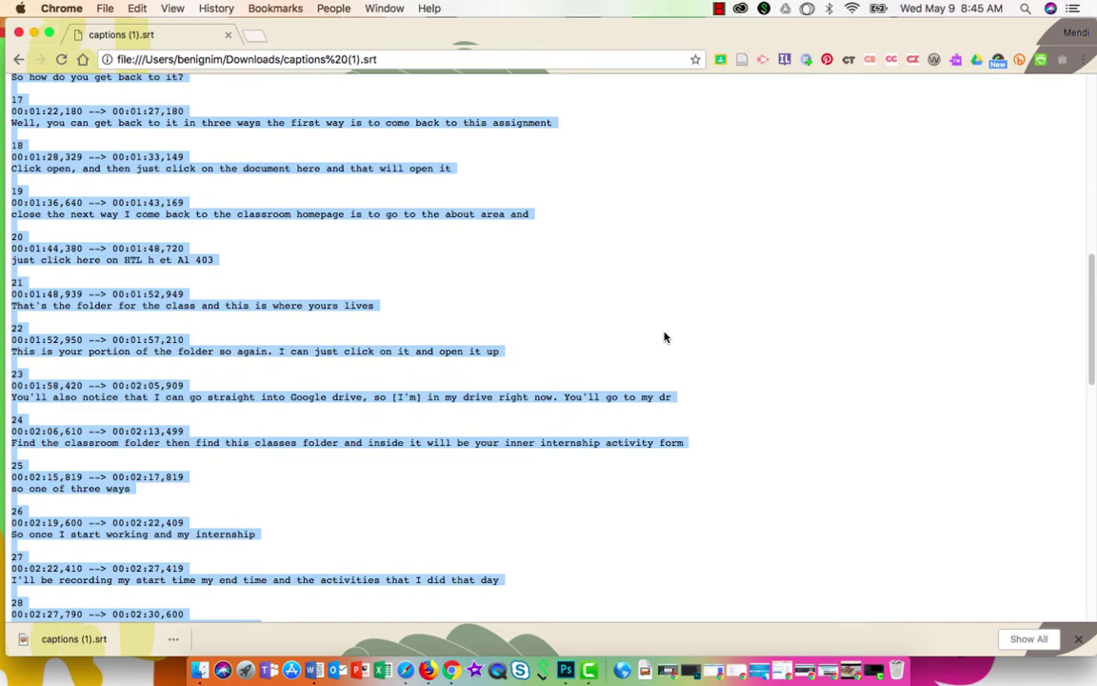
pyautogui.scroll(15, 664, 337)
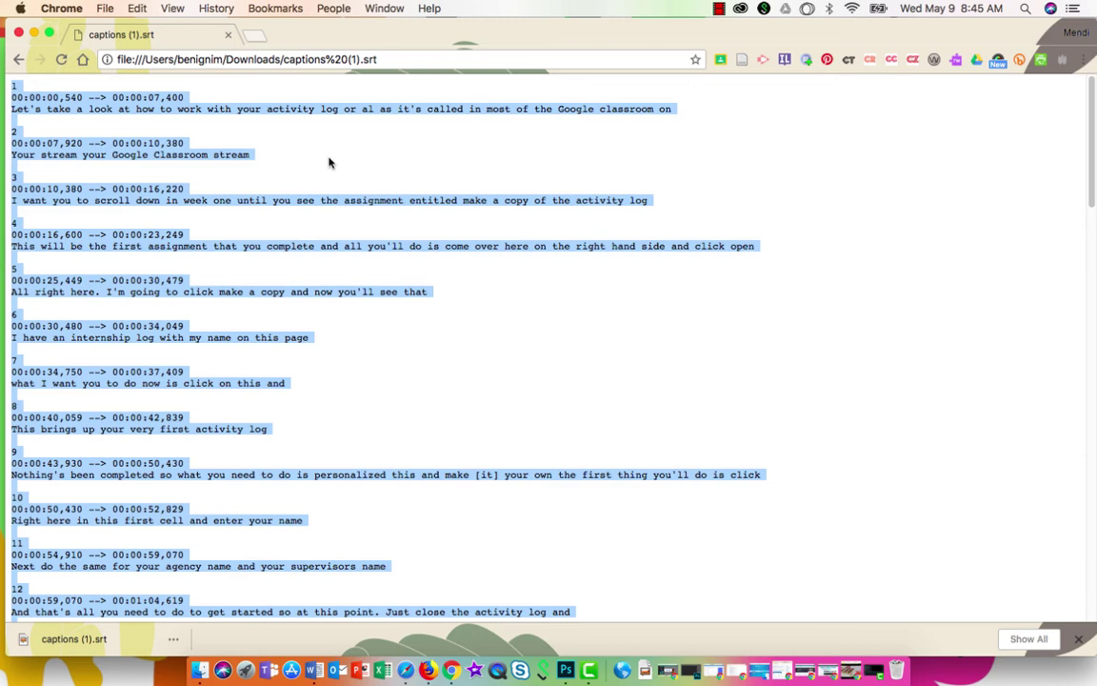
pyautogui.click(277, 159)
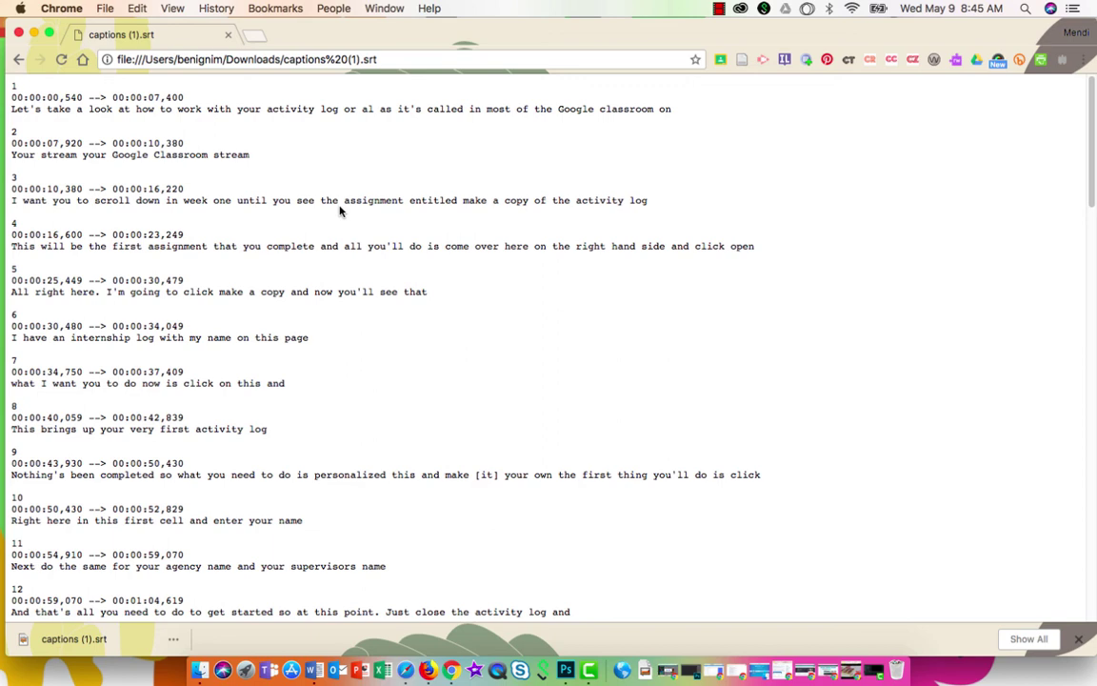
pyautogui.press('super+Left')
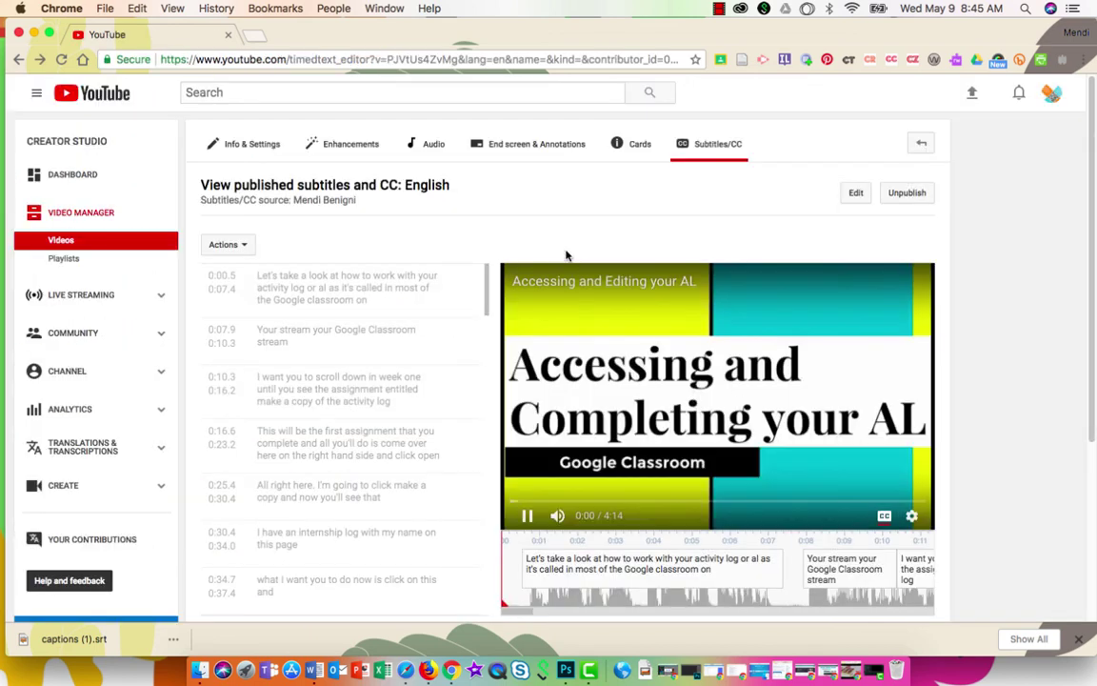